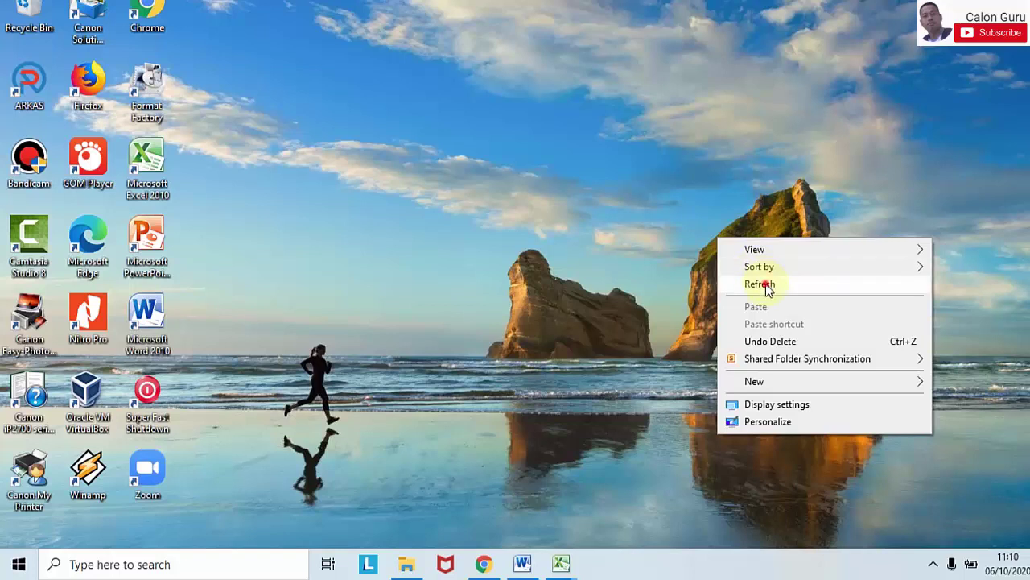
Refresh the desktop and switch to the Aplikasi Kwitansi BOS 2020 workbook in Excel
{"action": "left_click", "coordinate": [764, 285]}
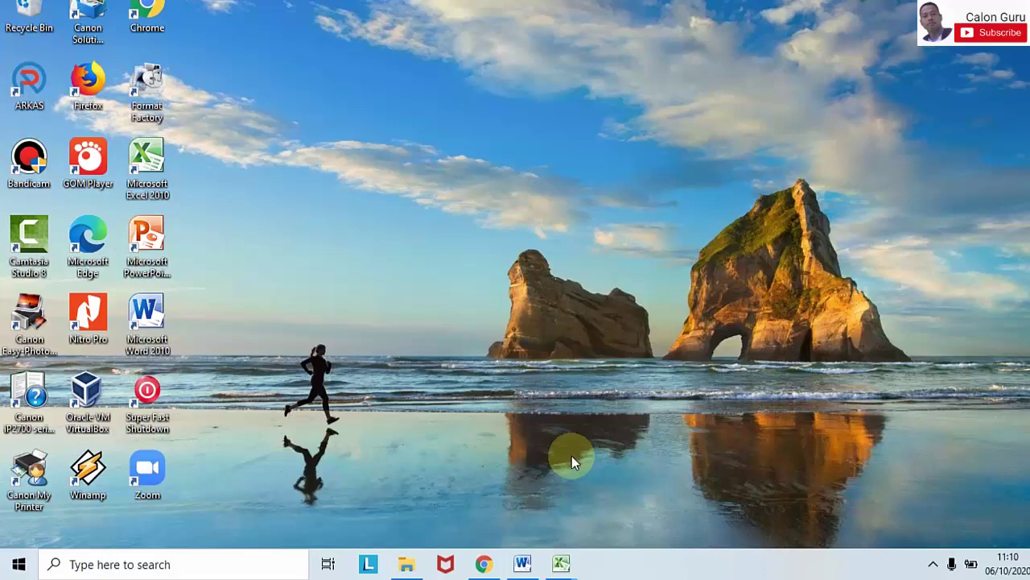
{"action": "mouse_move", "coordinate": [565, 570]}
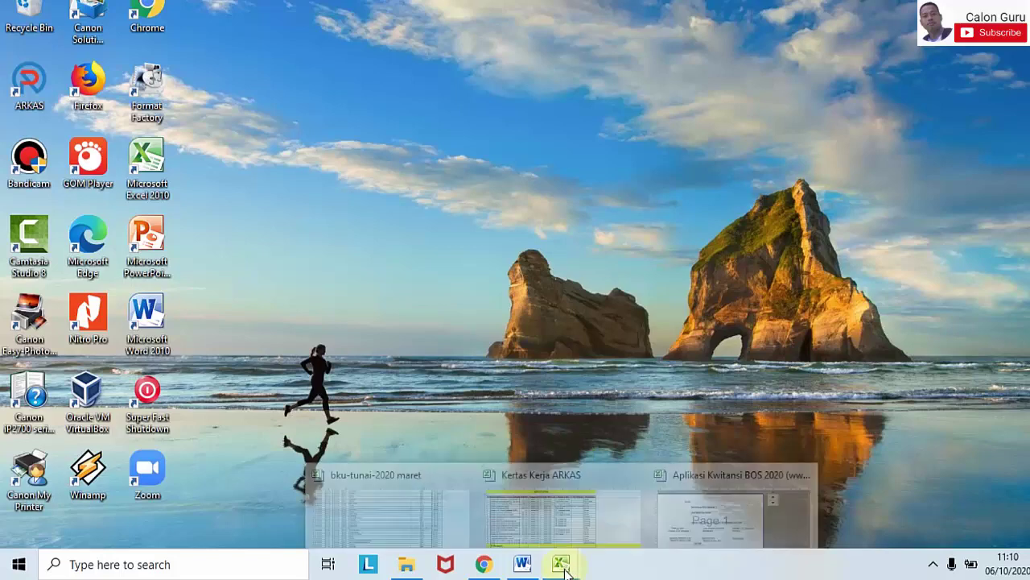
{"action": "left_click", "coordinate": [673, 515]}
{"action": "left_click", "coordinate": [842, 291]}
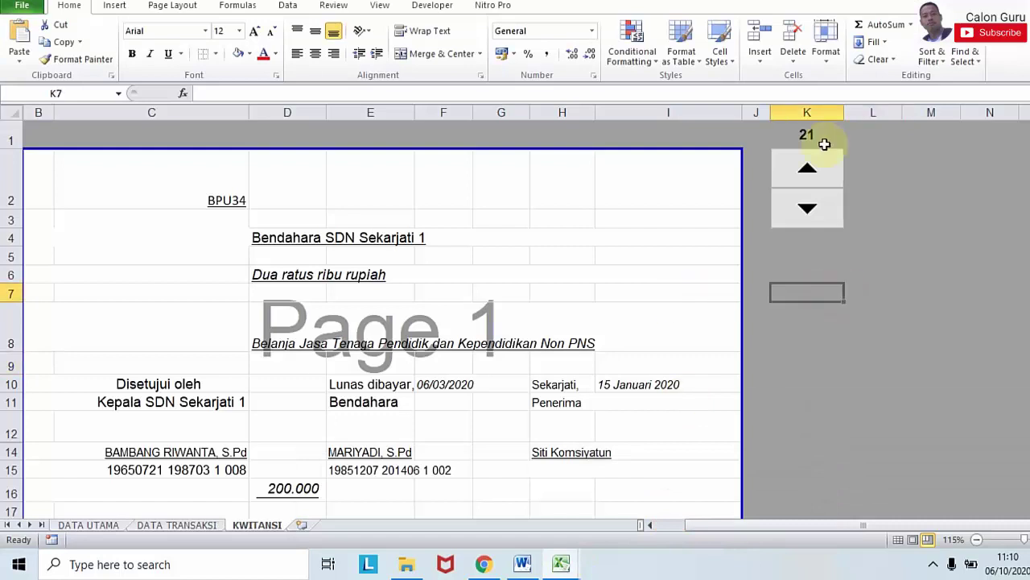
Page through the receipts on the KWITANSI sheet with the record spinner, ending at record 16
{"action": "left_click", "coordinate": [818, 172]}
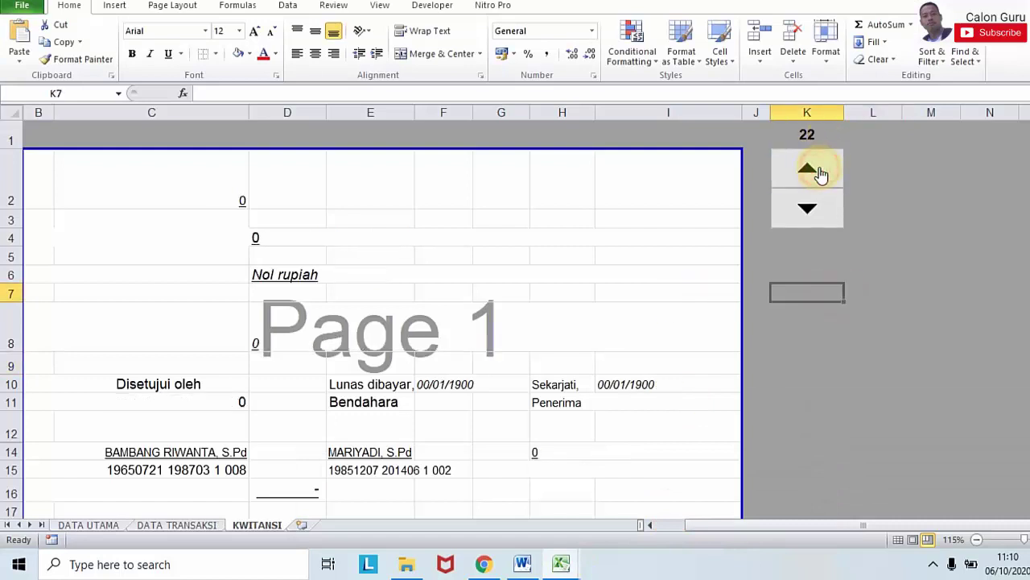
{"action": "left_click", "coordinate": [819, 174]}
{"action": "left_click", "coordinate": [819, 174]}
{"action": "left_click", "coordinate": [807, 206]}
{"action": "left_click", "coordinate": [808, 207]}
{"action": "left_click", "coordinate": [807, 207]}
{"action": "left_click", "coordinate": [807, 207]}
{"action": "left_click", "coordinate": [807, 207]}
{"action": "left_click", "coordinate": [807, 207]}
{"action": "left_click", "coordinate": [809, 207]}
{"action": "left_click", "coordinate": [809, 207]}
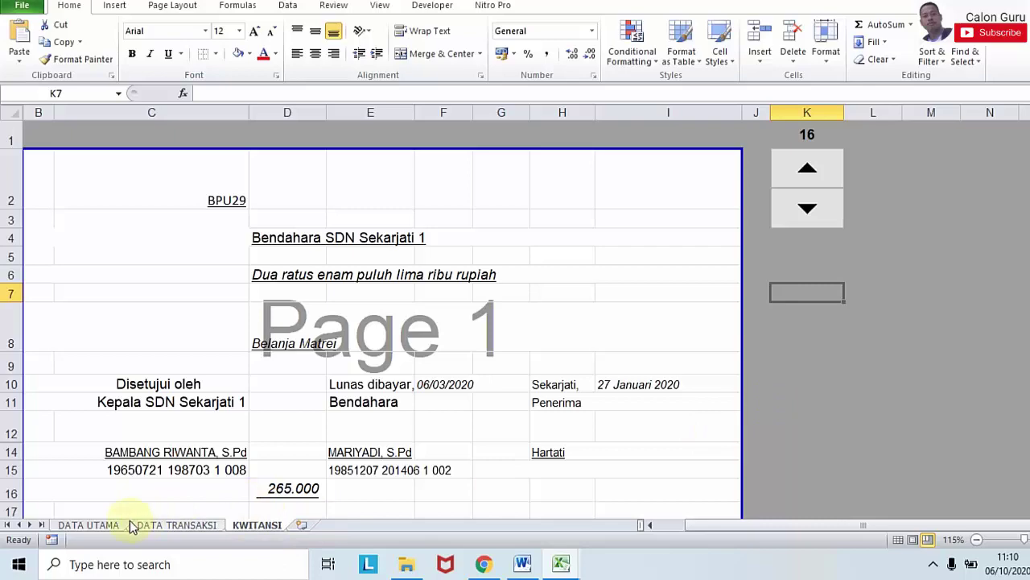
Review the school details on the DATA UTAMA sheet and the transaction list on the DATA TRANSAKSI sheet
{"action": "left_click", "coordinate": [93, 524]}
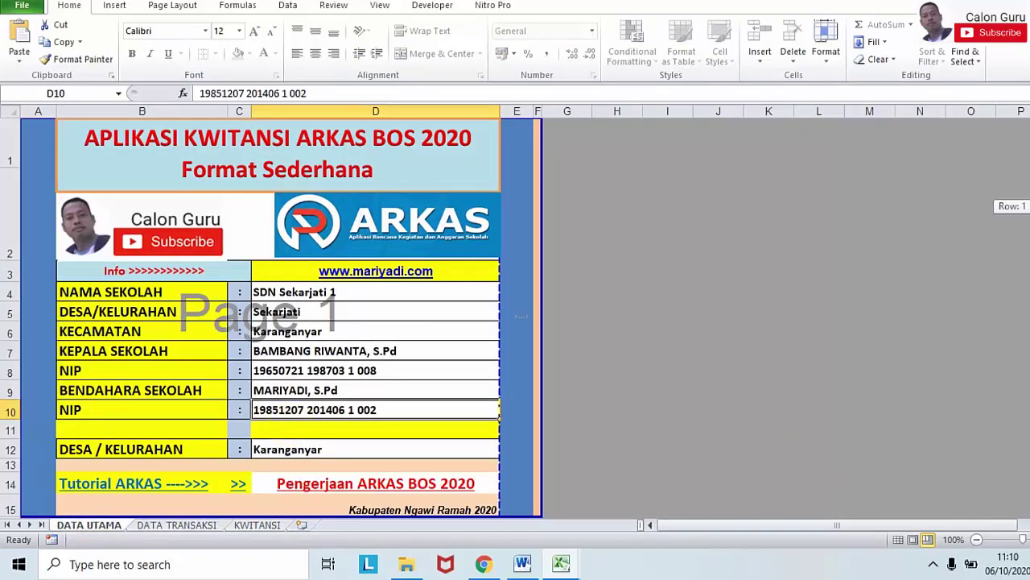
{"action": "scroll", "coordinate": [1012, 206], "scroll_direction": "down", "scroll_amount": 1}
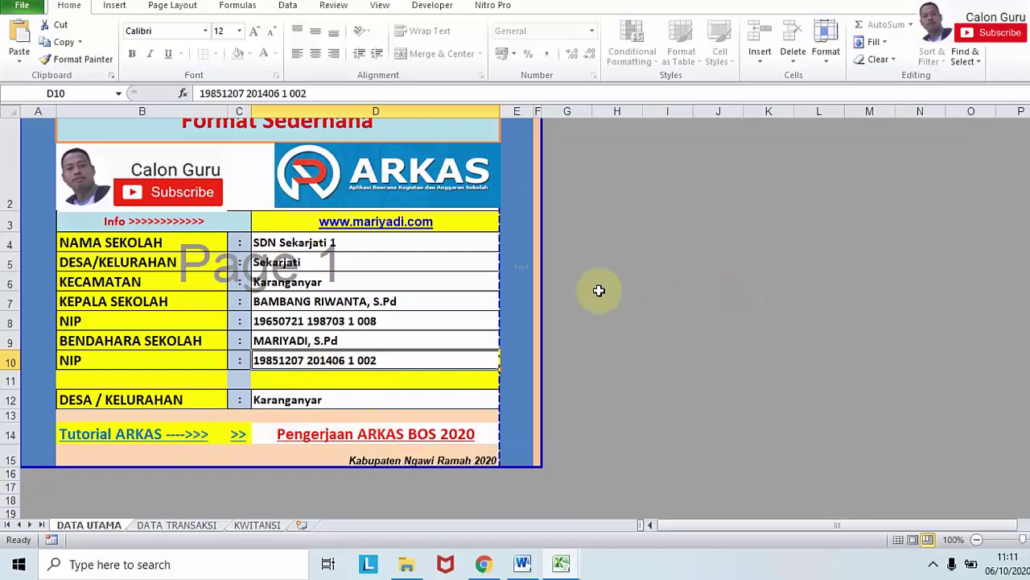
{"action": "left_click", "coordinate": [357, 241]}
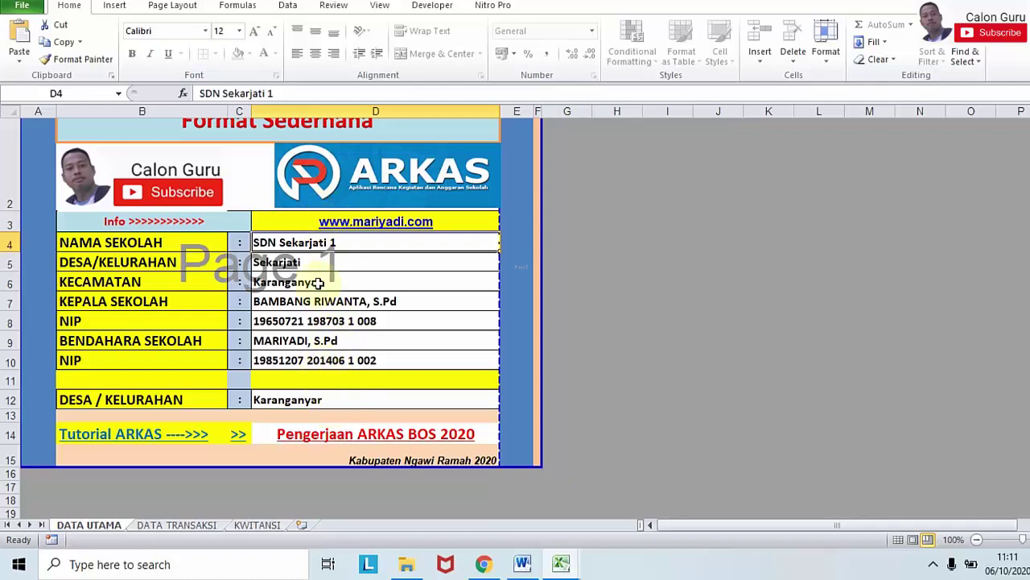
{"action": "left_click", "coordinate": [204, 525]}
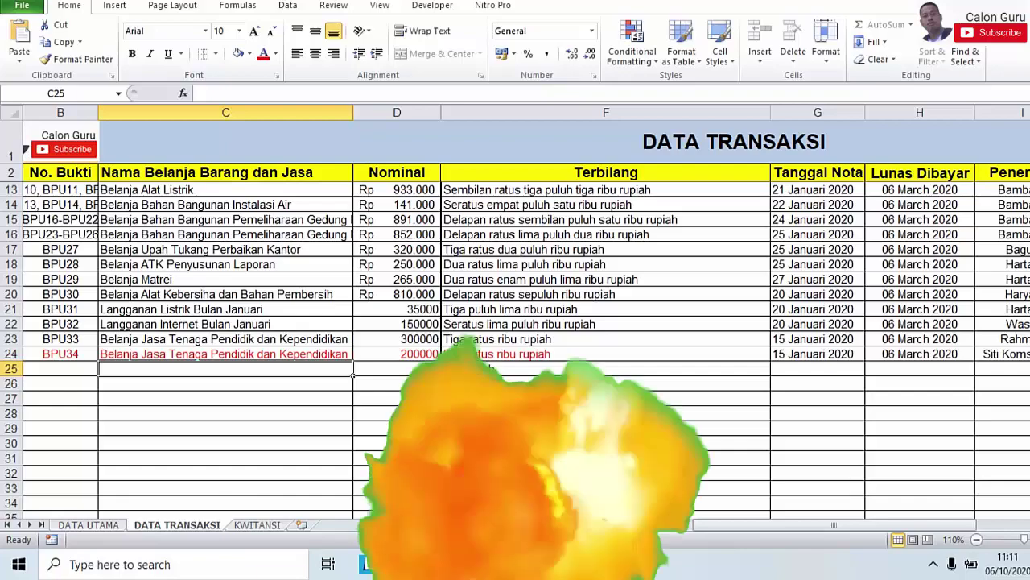
{"action": "scroll", "coordinate": [659, 435], "scroll_direction": "up", "scroll_amount": 3}
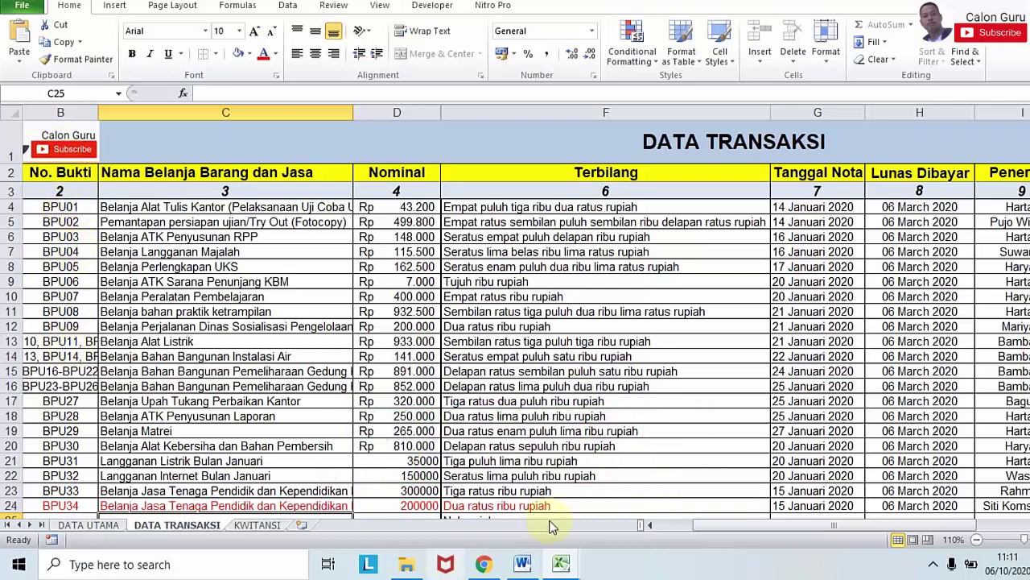
Switch to the bku-tunai-2020 maret workbook and examine the BPU01 voucher entries in D5:D9
{"action": "mouse_move", "coordinate": [562, 565]}
{"action": "mouse_move", "coordinate": [388, 480]}
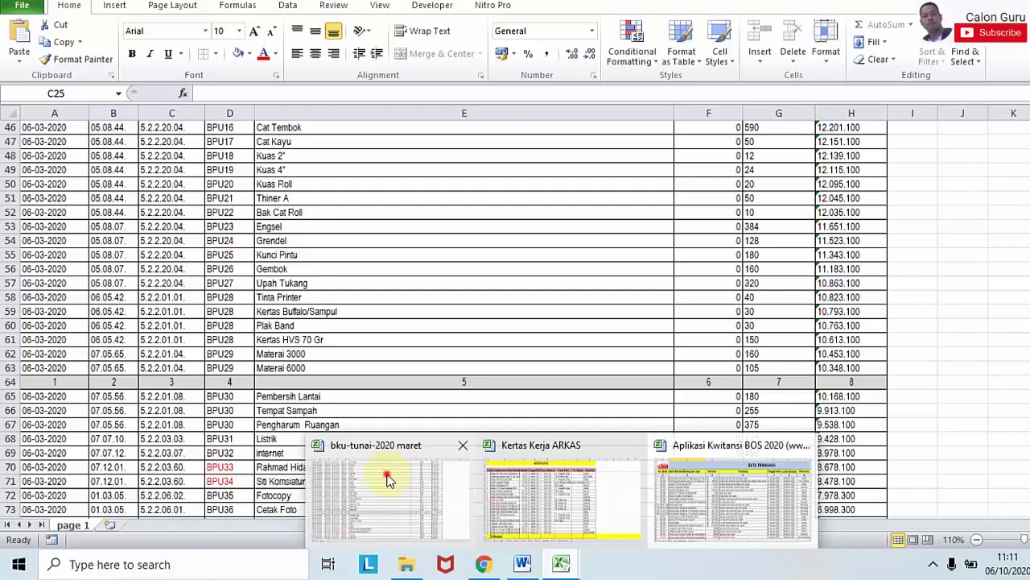
{"action": "left_click", "coordinate": [388, 480]}
{"action": "scroll", "coordinate": [464, 314], "scroll_direction": "up", "scroll_amount": 15}
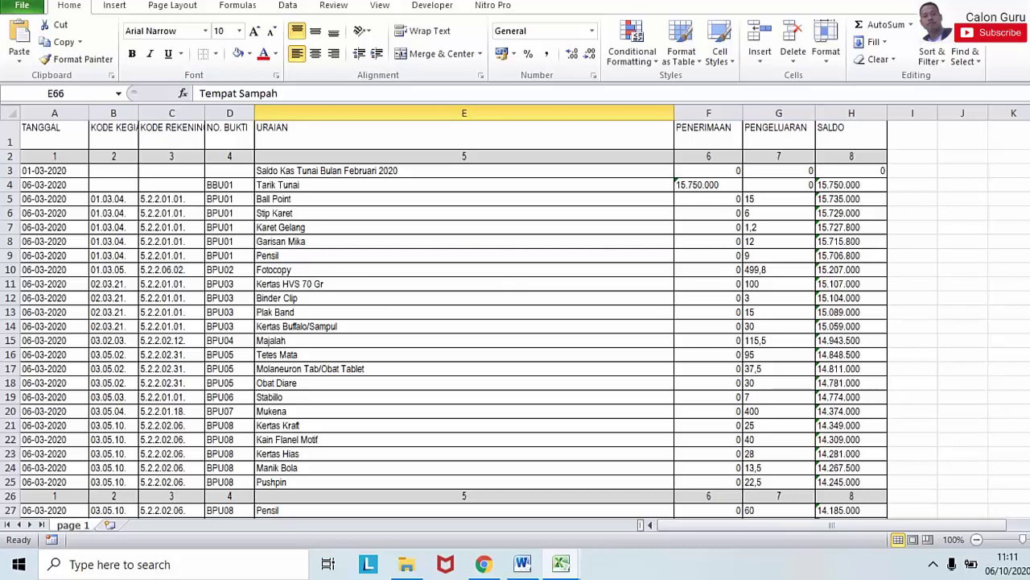
{"action": "scroll", "coordinate": [309, 186], "scroll_direction": "down", "scroll_amount": 1}
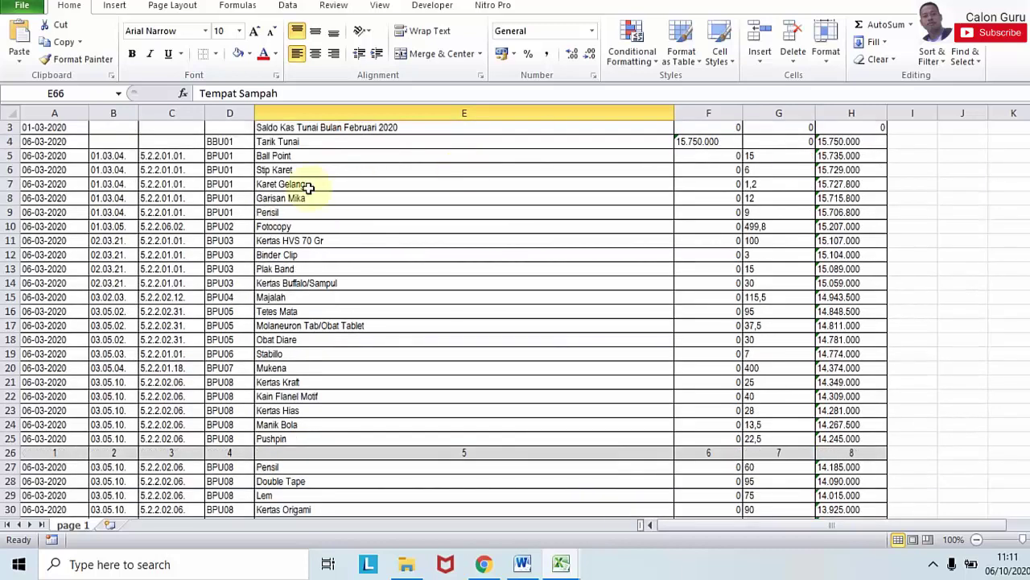
{"action": "left_click", "coordinate": [229, 142]}
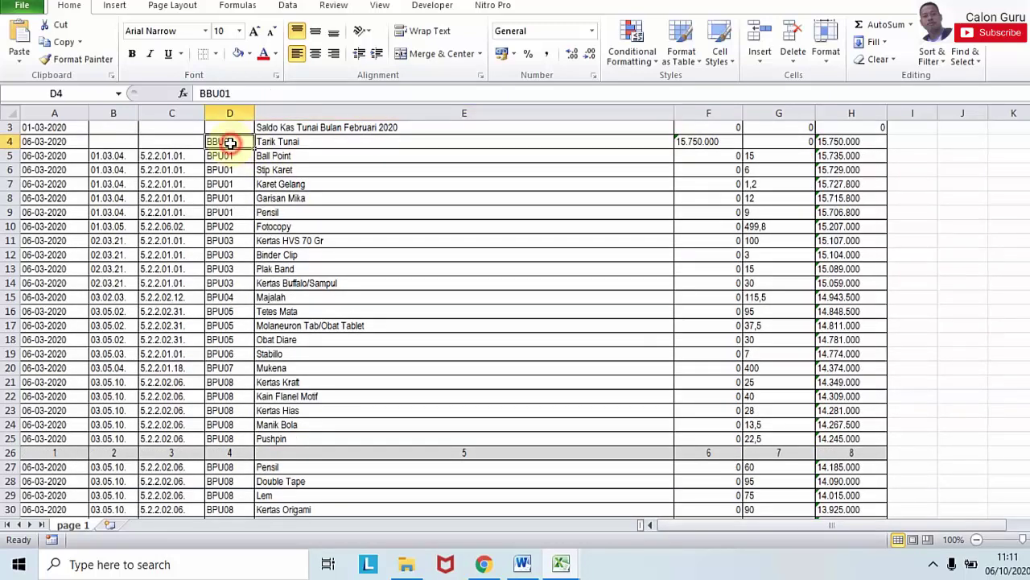
{"action": "left_click_drag", "start_coordinate": [229, 141], "coordinate": [247, 216]}
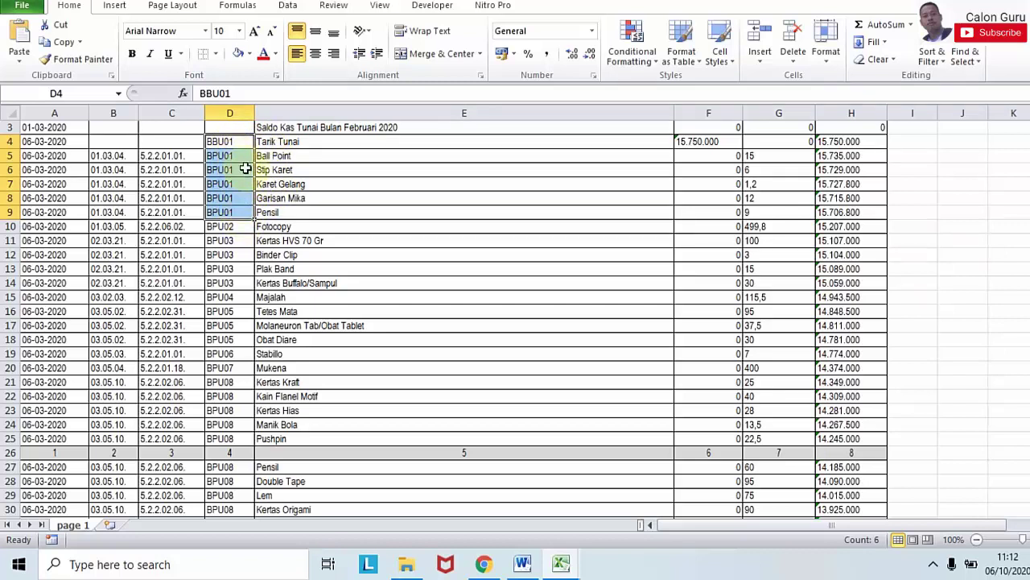
{"action": "left_click", "coordinate": [243, 170]}
{"action": "left_click_drag", "start_coordinate": [234, 156], "coordinate": [235, 212]}
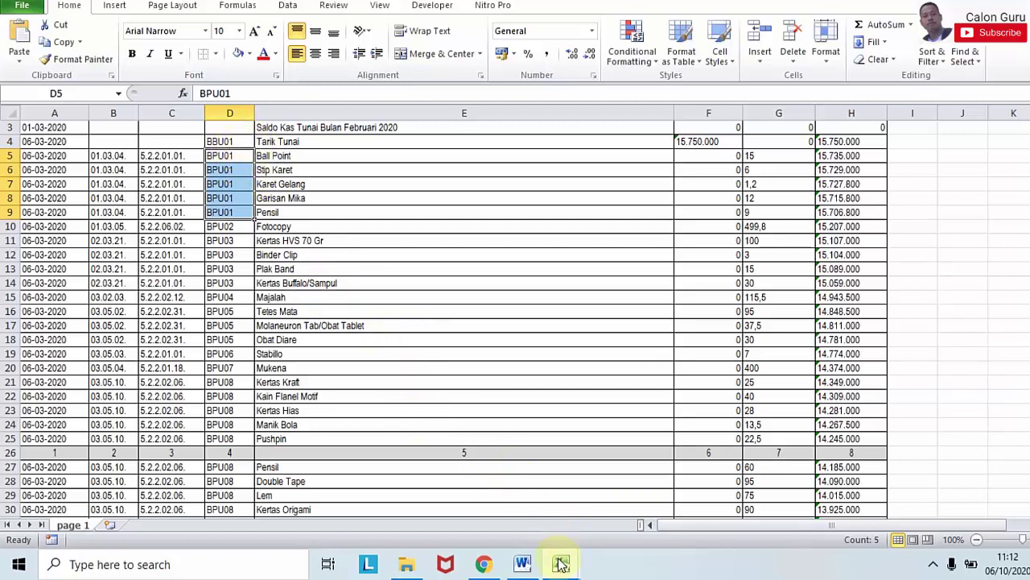
Compare the first receipt row in the Kertas Kerja ARKAS workbook with the BPU01 items in the bku-tunai-2020 maret workbook
{"action": "left_click", "coordinate": [562, 491]}
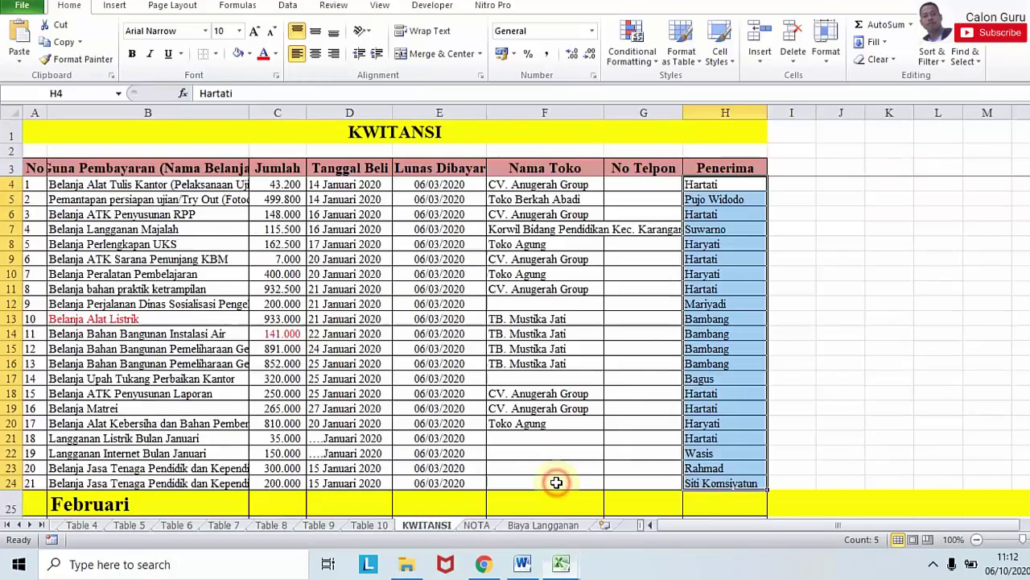
{"action": "left_click", "coordinate": [125, 185]}
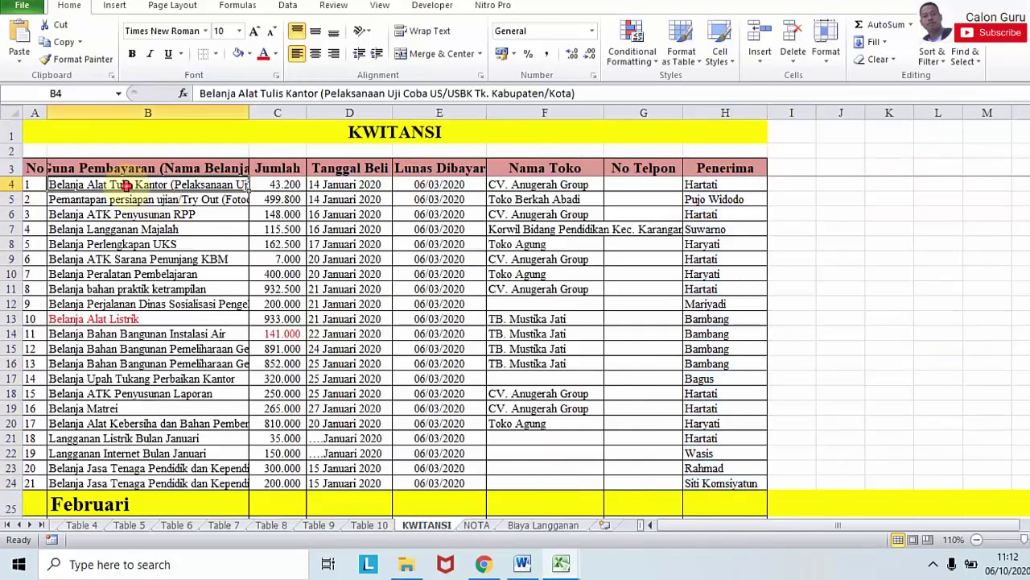
{"action": "left_click", "coordinate": [12, 185]}
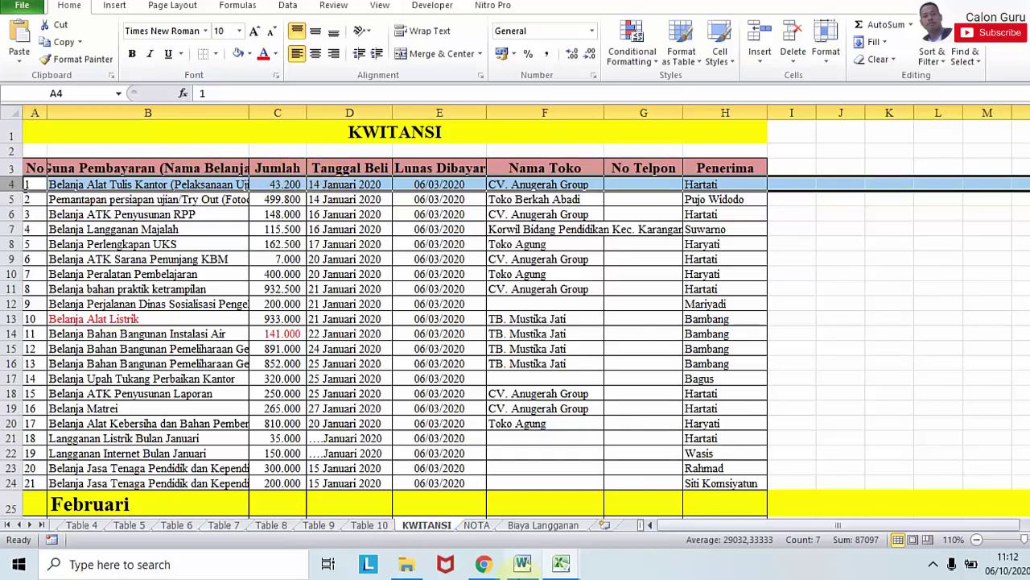
{"action": "left_click", "coordinate": [561, 566]}
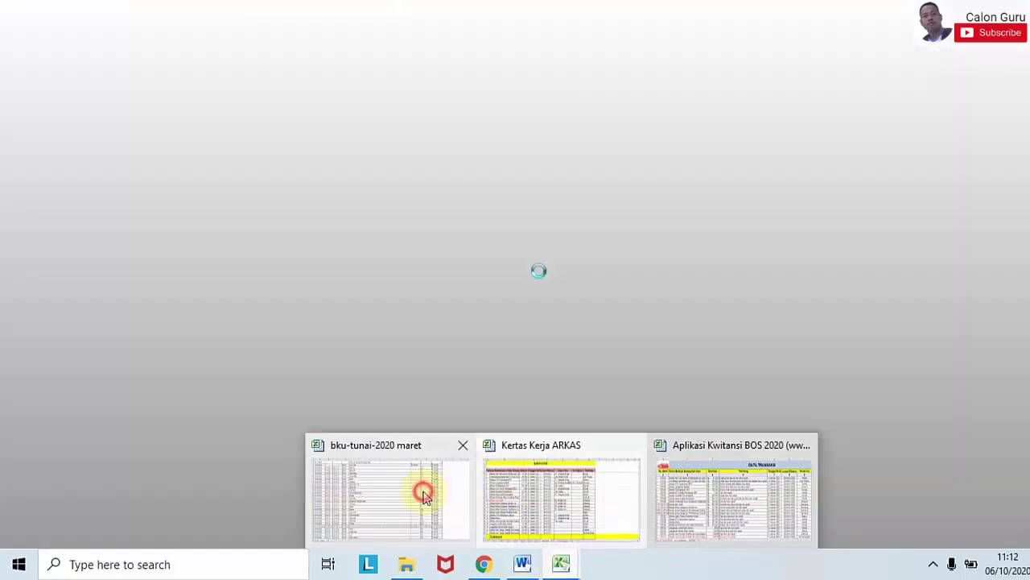
{"action": "left_click", "coordinate": [421, 490]}
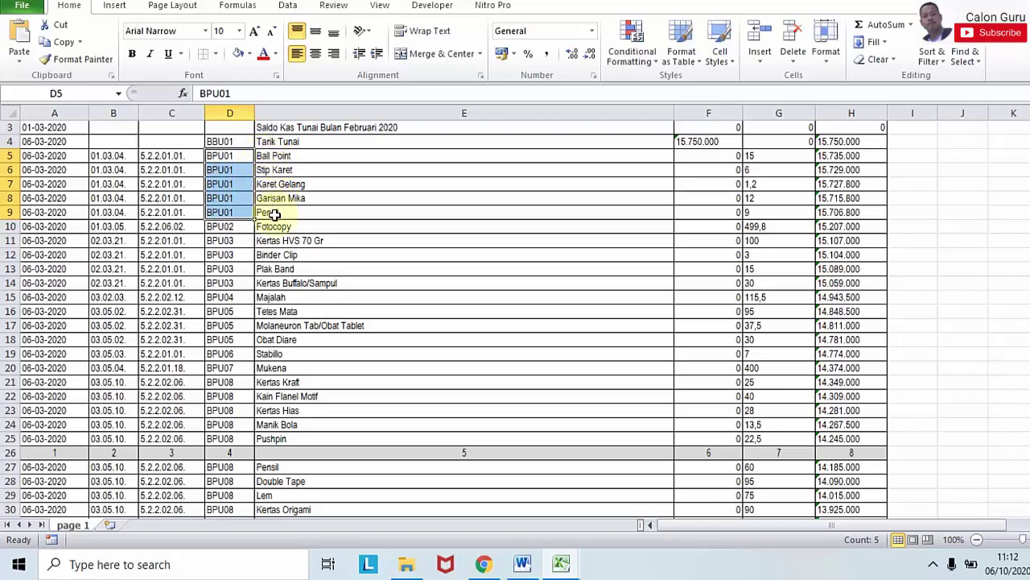
Return to DATA TRANSAKSI in the Aplikasi Kwitansi workbook and examine the first transaction's Terbilang, date, Penerima, Juru Bayar and Penanggungjawab cells
{"action": "left_click", "coordinate": [565, 564]}
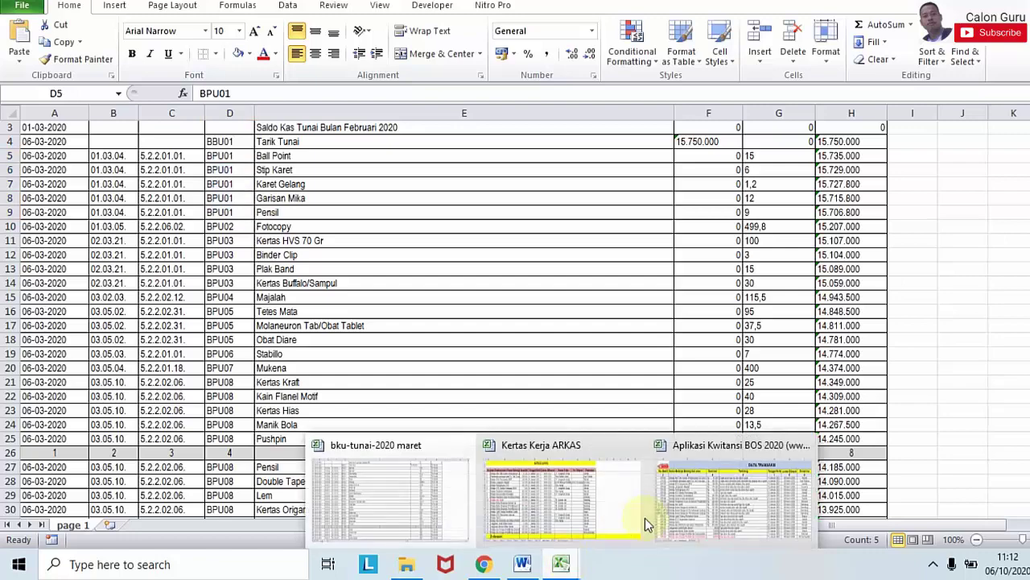
{"action": "left_click", "coordinate": [671, 512]}
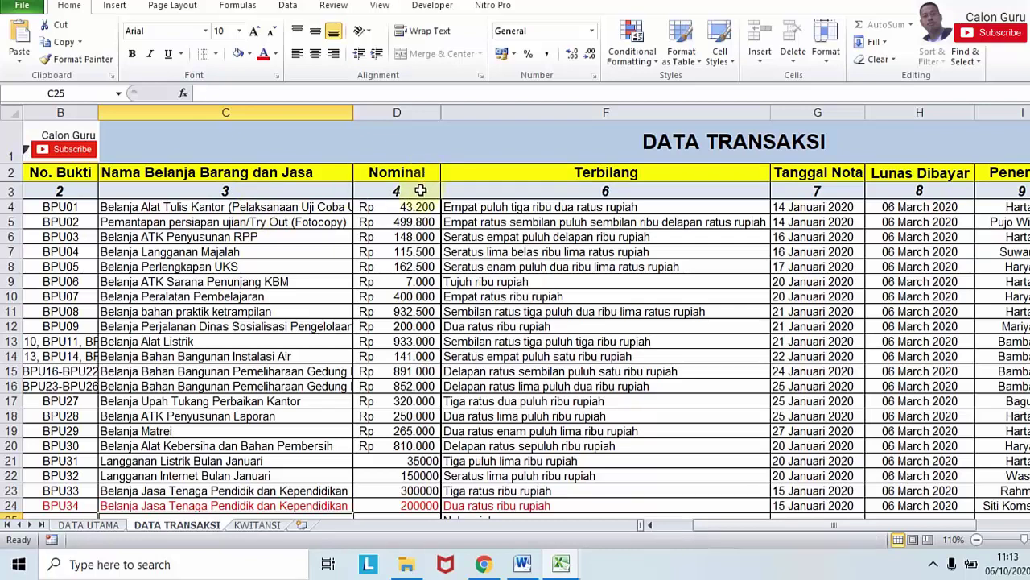
{"action": "left_click", "coordinate": [538, 208]}
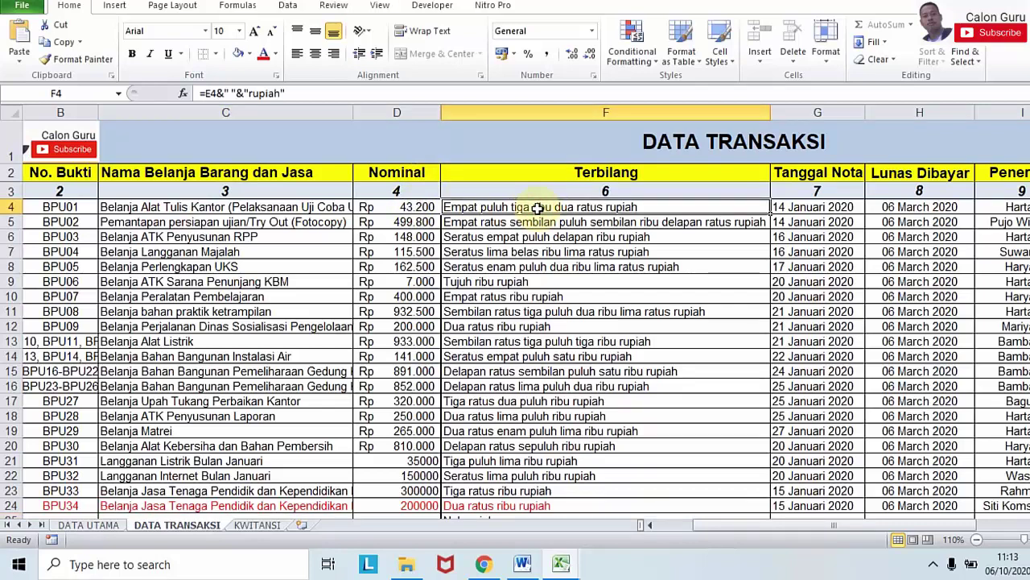
{"action": "left_click", "coordinate": [821, 207]}
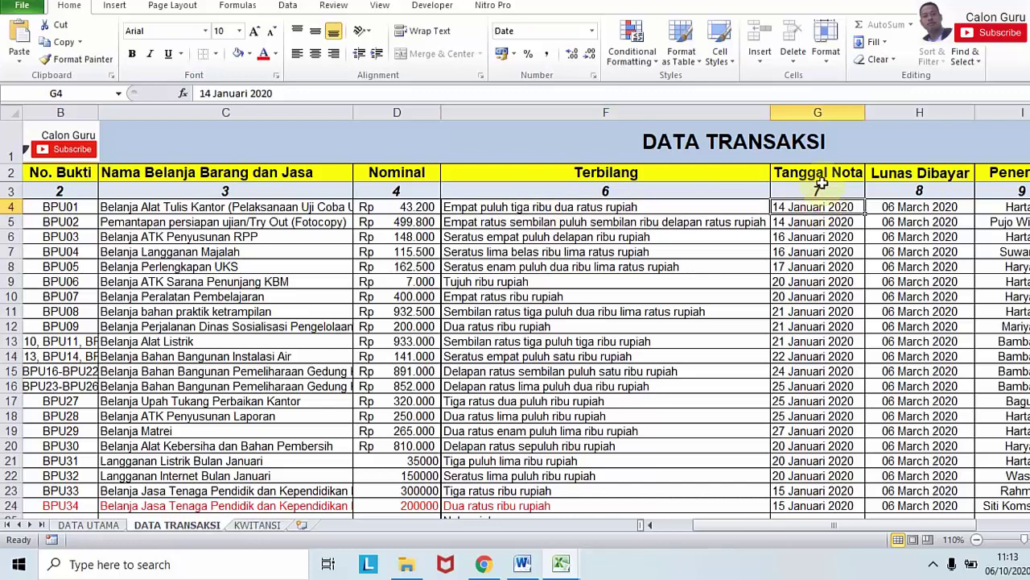
{"action": "left_click_drag", "start_coordinate": [750, 529], "coordinate": [832, 515]}
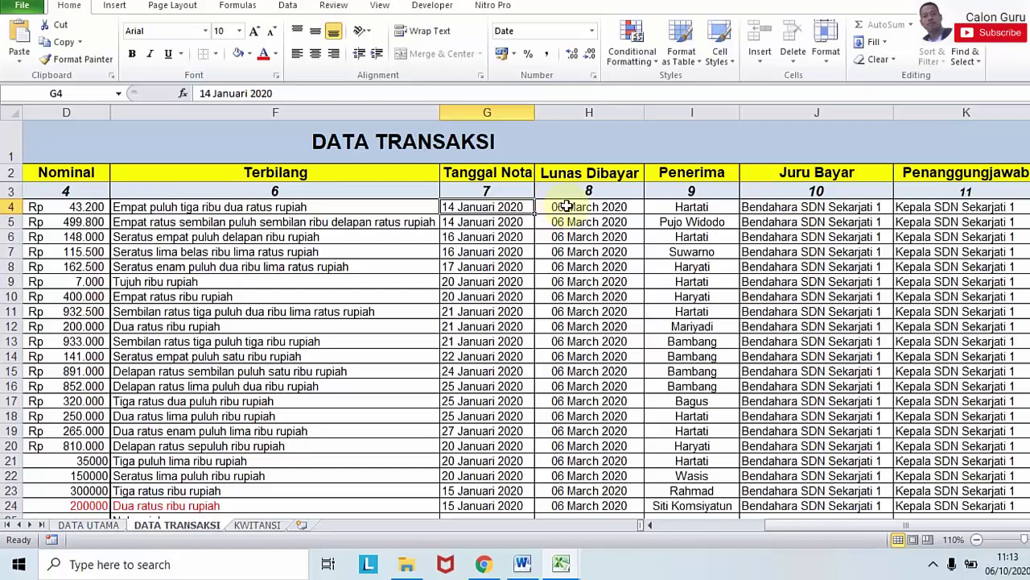
{"action": "left_click", "coordinate": [568, 207]}
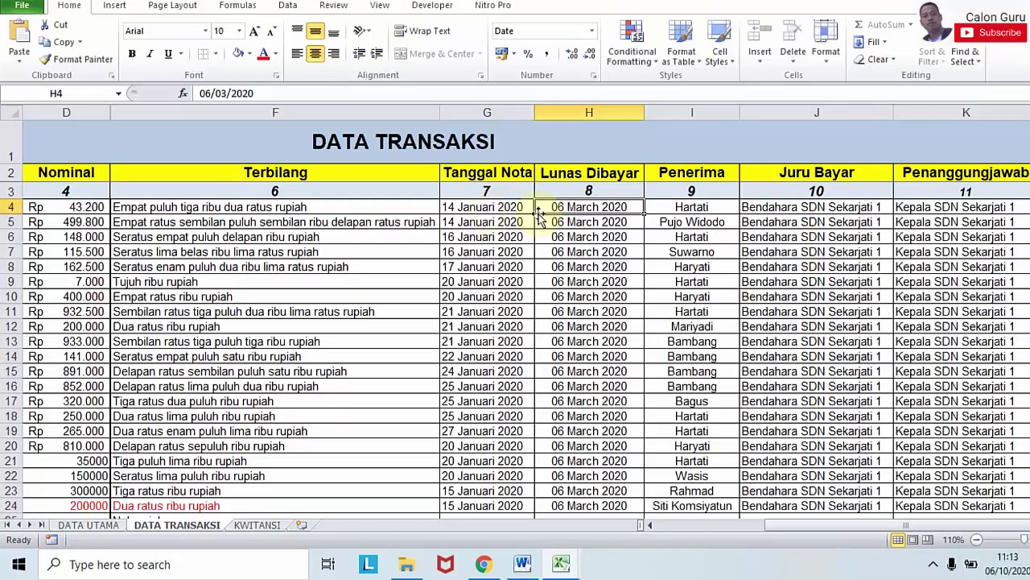
{"action": "left_click", "coordinate": [690, 208]}
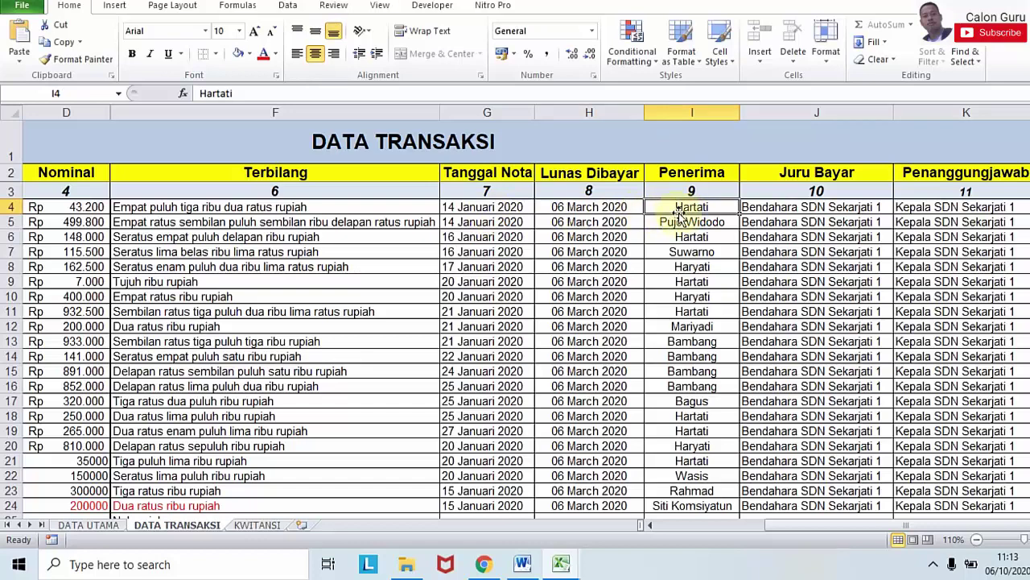
{"action": "left_click", "coordinate": [800, 207]}
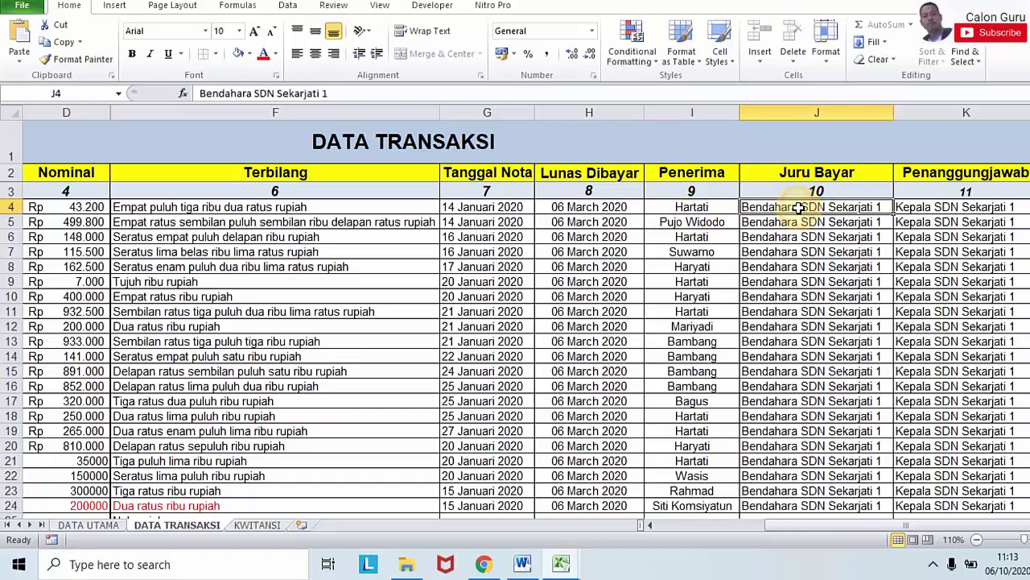
{"action": "left_click", "coordinate": [964, 211]}
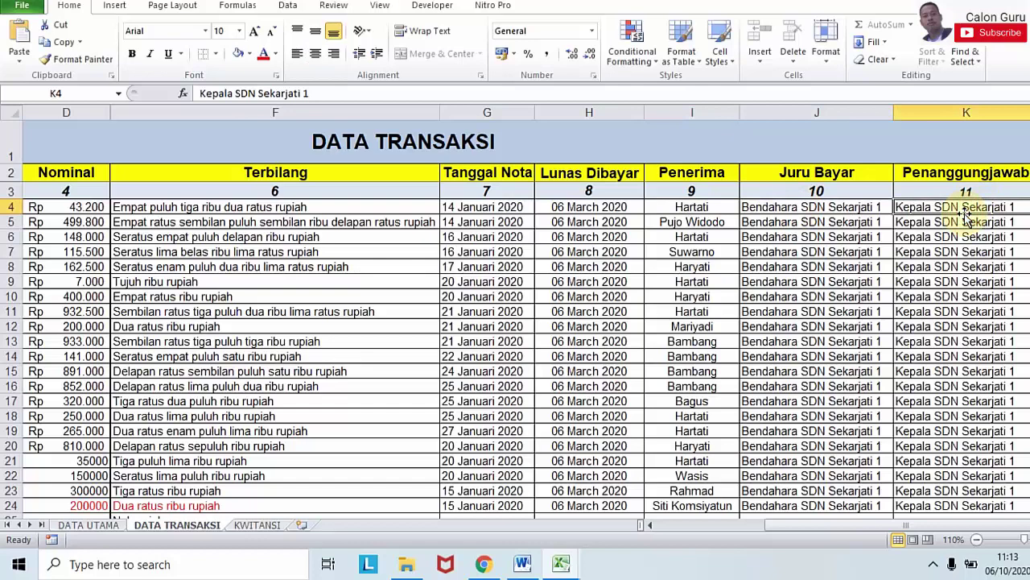
Inspect the voucher number formula in C2 of the KWITANSI sheet and compare it with the No. Bukti column on DATA TRANSAKSI
{"action": "left_click", "coordinate": [848, 530]}
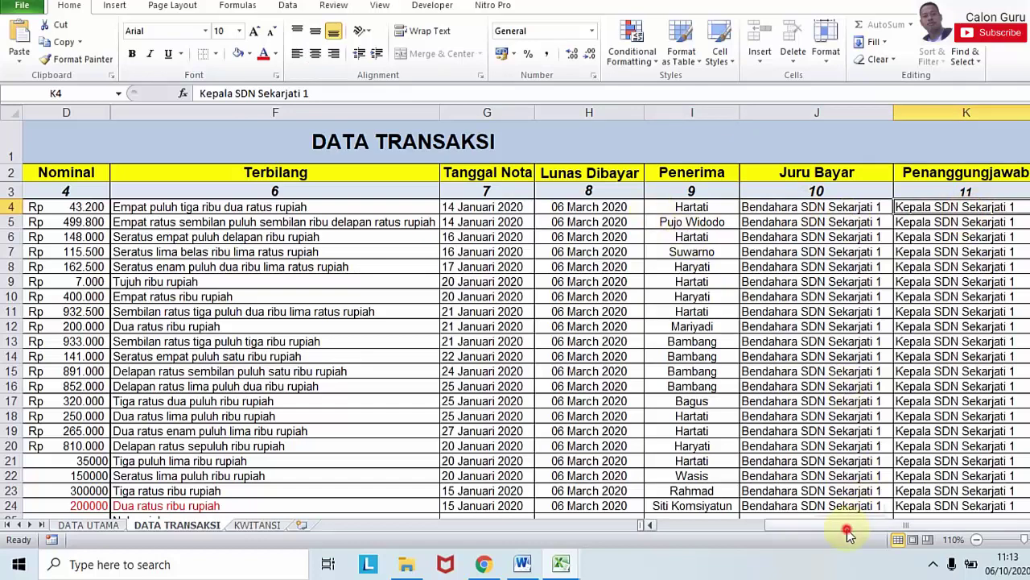
{"action": "left_click_drag", "start_coordinate": [848, 529], "coordinate": [667, 529]}
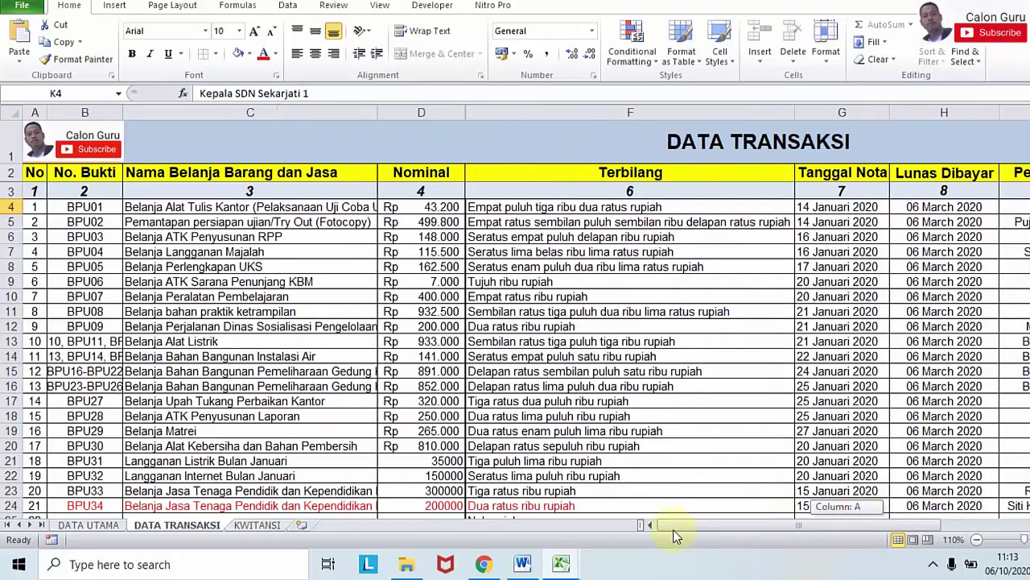
{"action": "left_click", "coordinate": [279, 527]}
{"action": "left_click", "coordinate": [235, 202]}
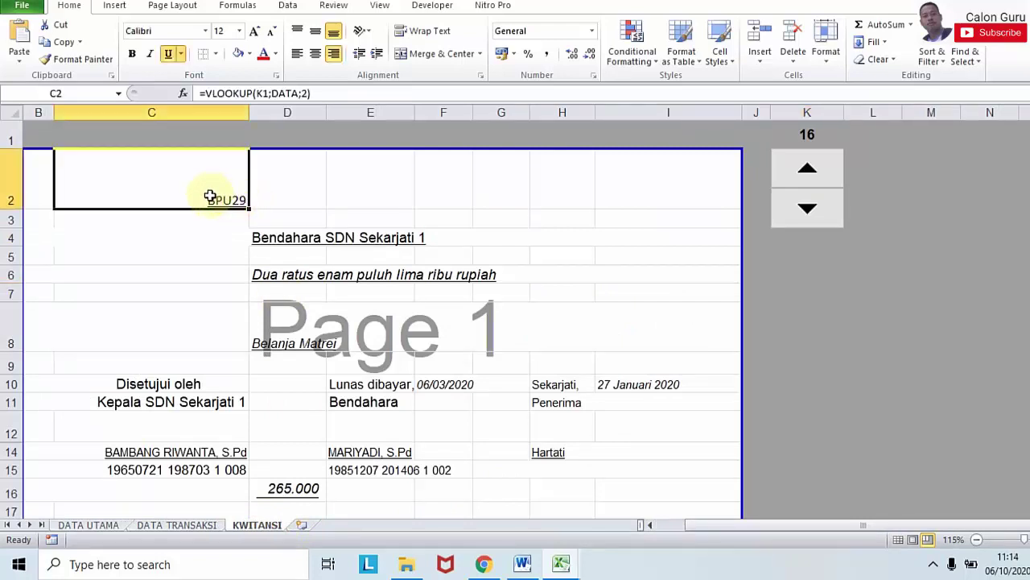
{"action": "left_click", "coordinate": [177, 524]}
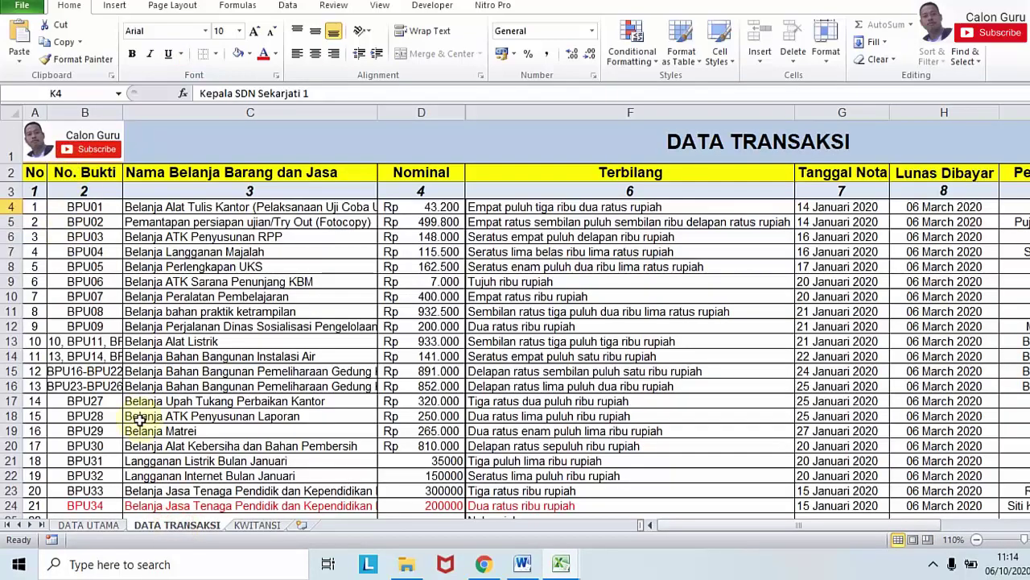
{"action": "left_click", "coordinate": [242, 525]}
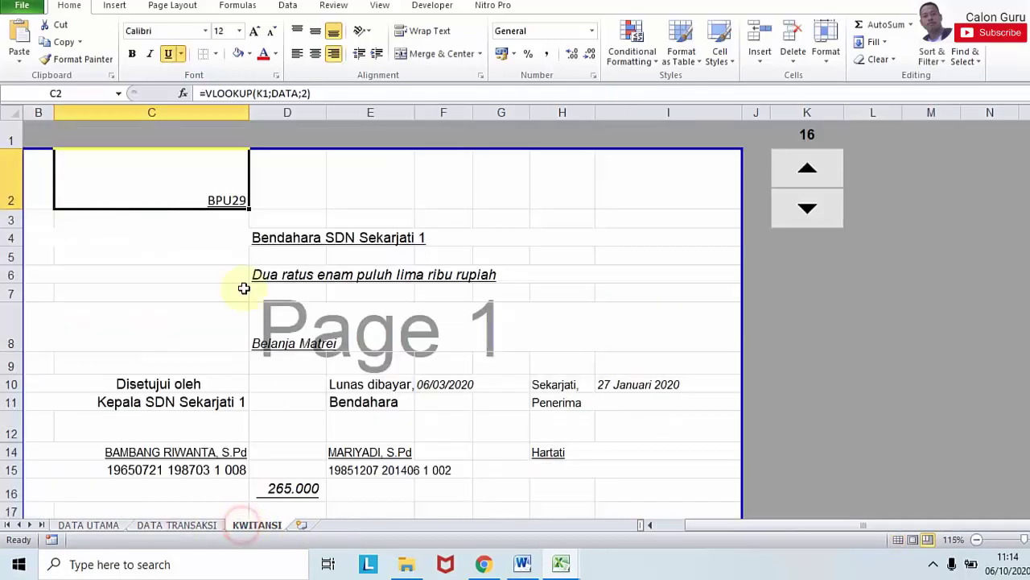
Inspect the lookup formula in D4 of the KWITANSI sheet and cycle the receipt number between 16 and 17, ending on 17
{"action": "left_click", "coordinate": [304, 236]}
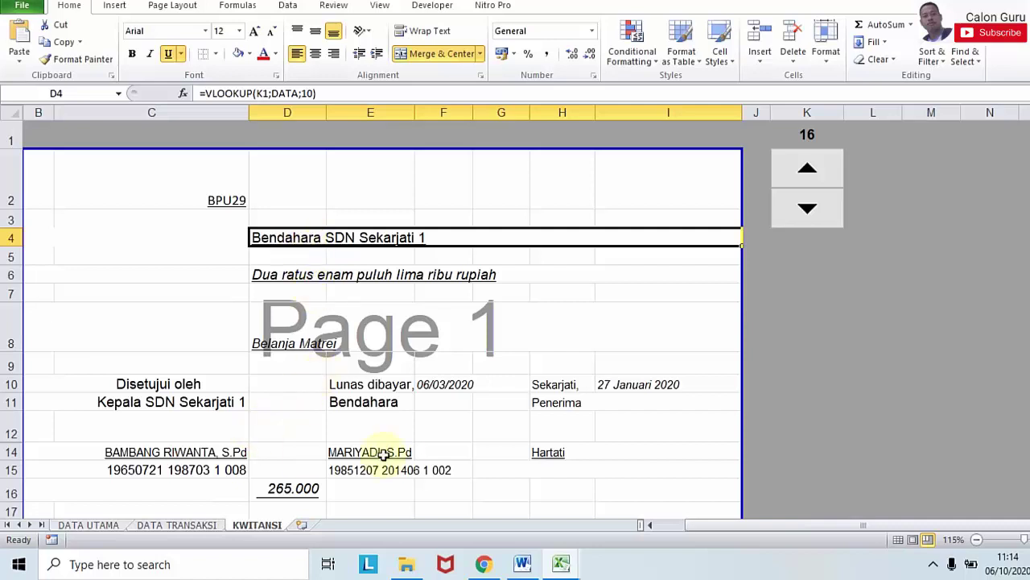
{"action": "left_click", "coordinate": [810, 166]}
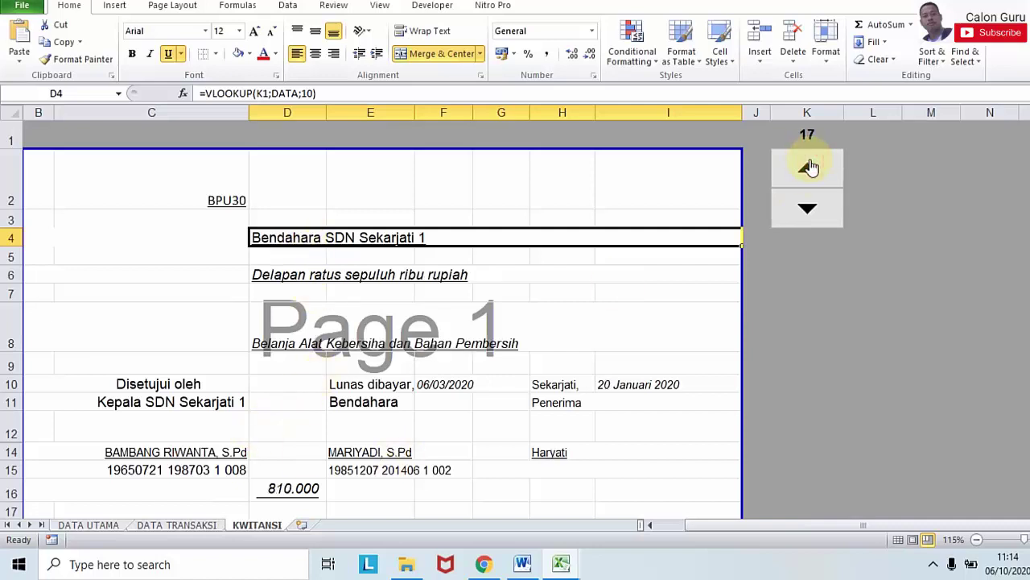
{"action": "left_click", "coordinate": [810, 210]}
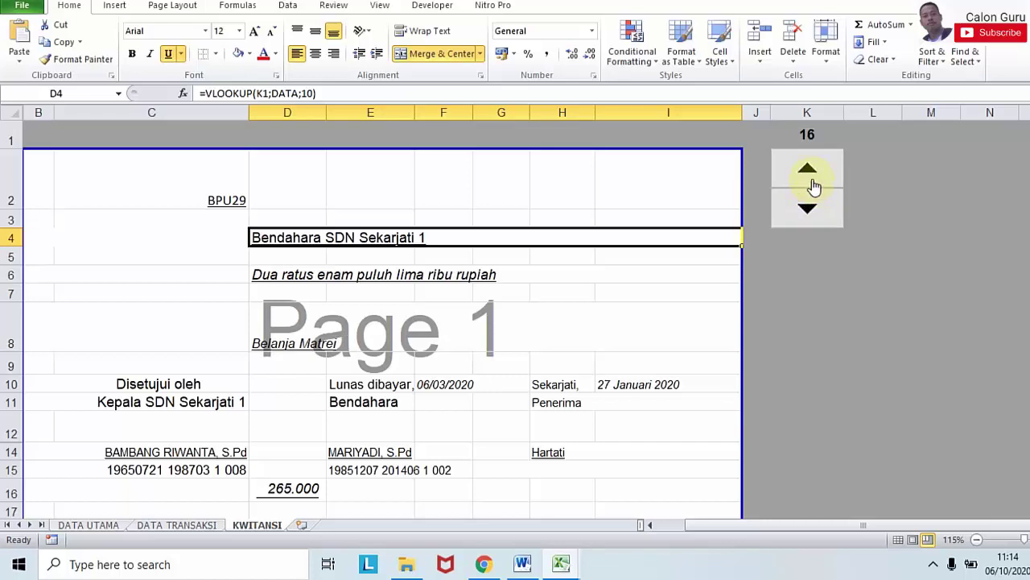
{"action": "left_click", "coordinate": [807, 182]}
{"action": "left_click", "coordinate": [879, 297]}
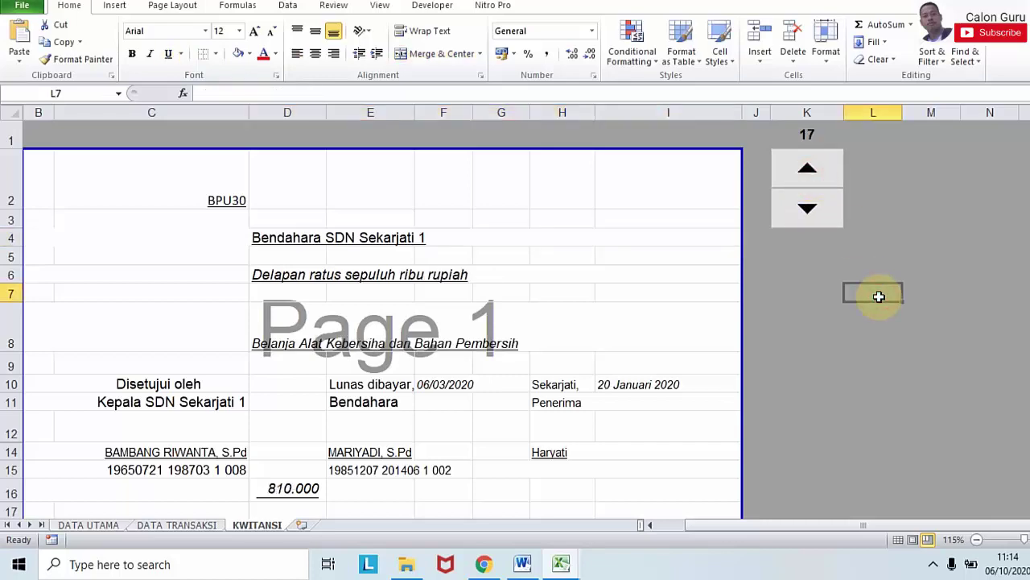
Review the DATA TRANSAKSI list from the first voucher through the unused numbered rows, and inspect the Terbilang formula in F19
{"action": "left_click", "coordinate": [179, 525]}
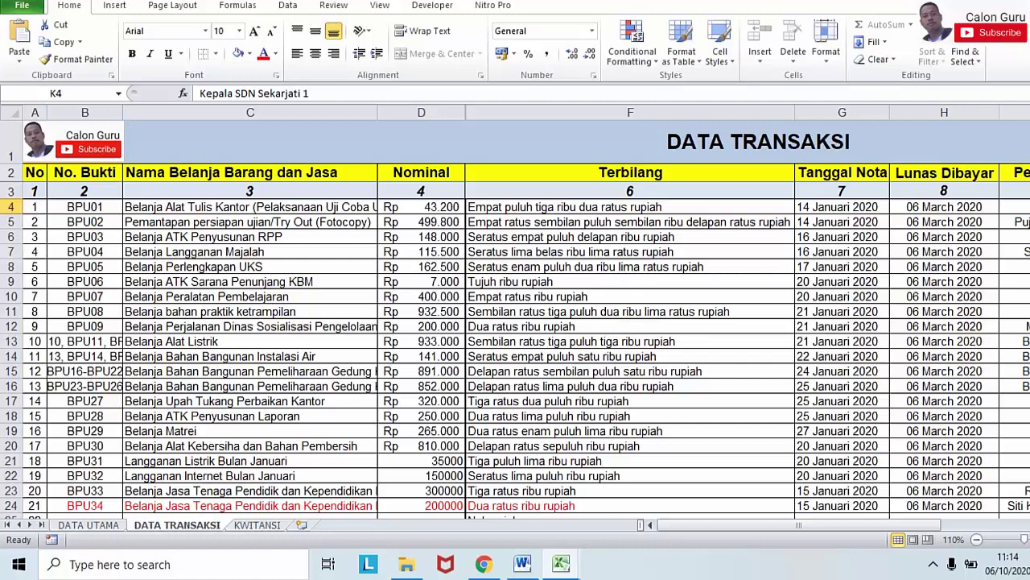
{"action": "scroll", "coordinate": [515, 349], "scroll_direction": "down", "scroll_amount": 20}
{"action": "scroll", "coordinate": [515, 349], "scroll_direction": "up", "scroll_amount": 18}
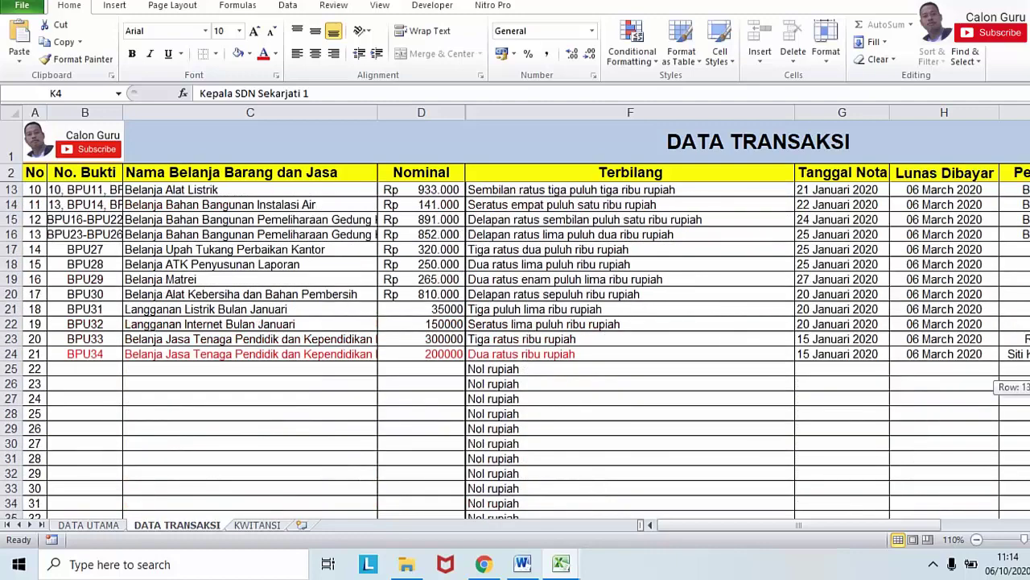
{"action": "scroll", "coordinate": [516, 349], "scroll_direction": "up", "scroll_amount": 4}
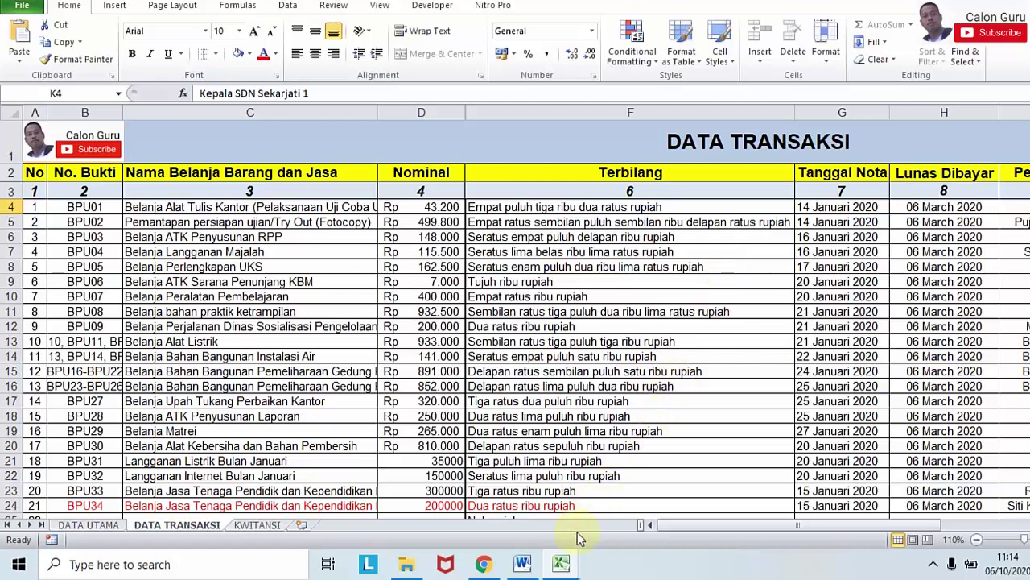
{"action": "mouse_move", "coordinate": [560, 560]}
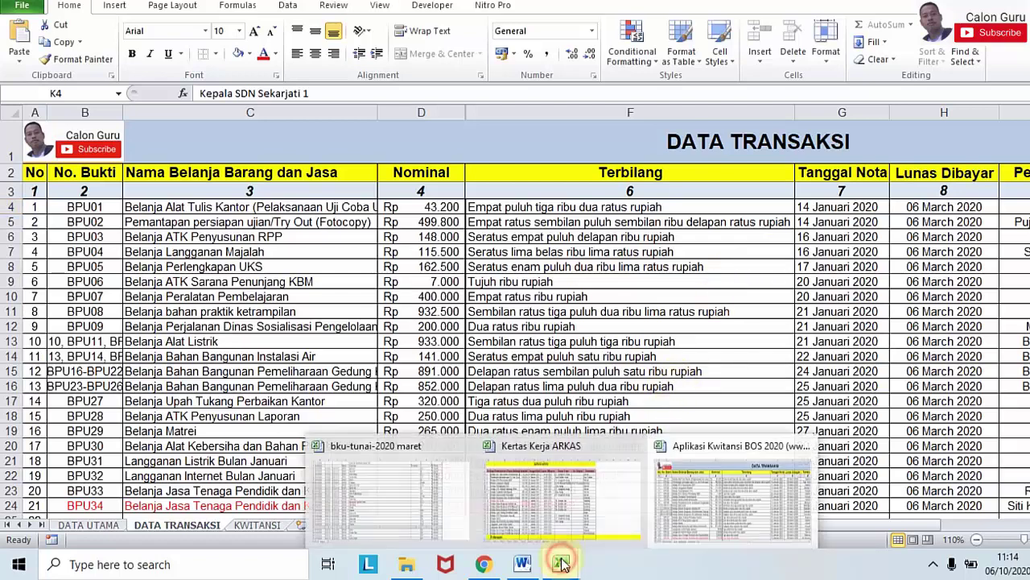
{"action": "left_click", "coordinate": [683, 510]}
{"action": "left_click", "coordinate": [704, 430]}
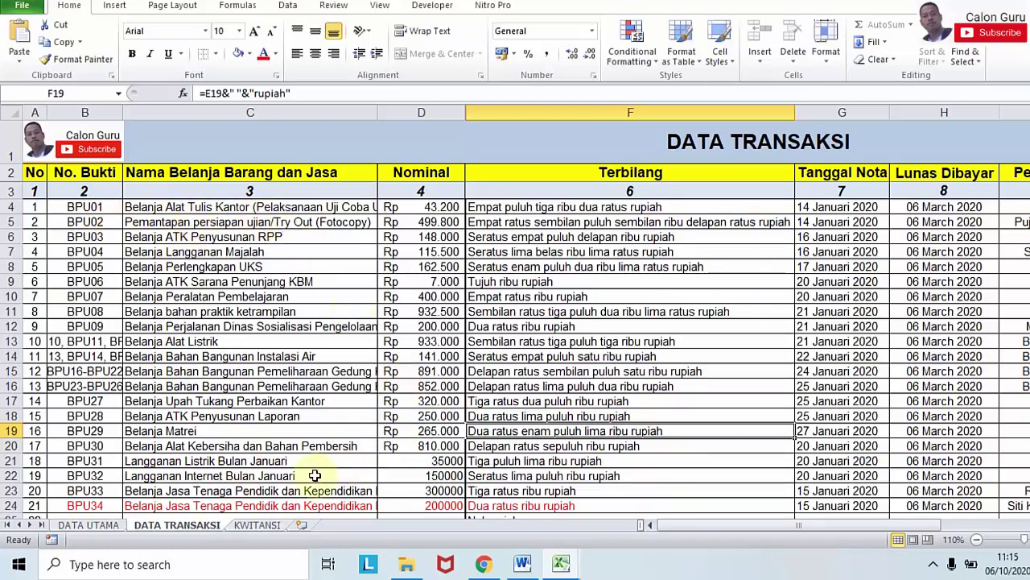
Compare the KWITANSI sheet with the DATA TRANSAKSI list, and step the receipt number back to 1 to show receipt BPU01
{"action": "left_click", "coordinate": [263, 525]}
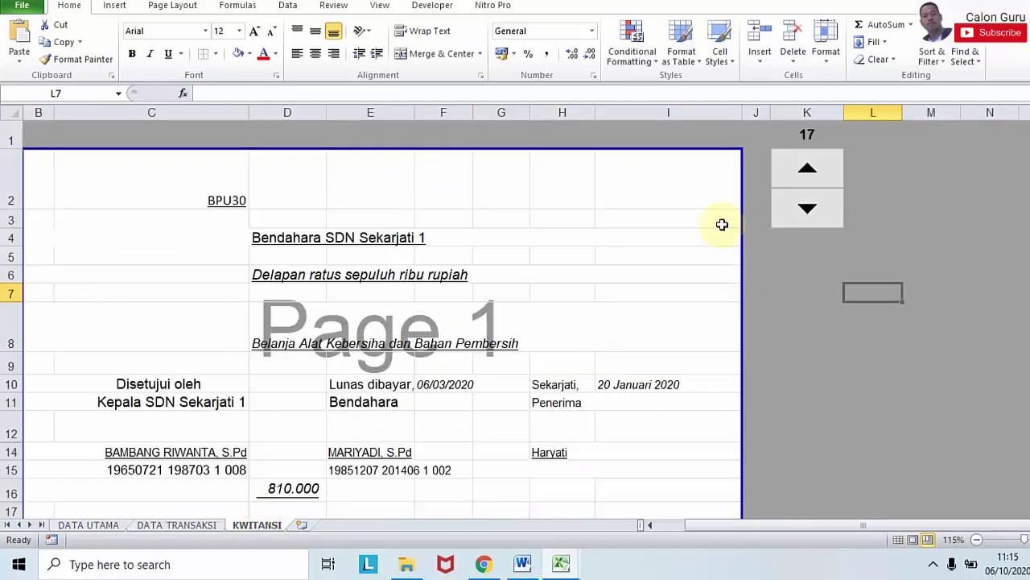
{"action": "left_click", "coordinate": [215, 526]}
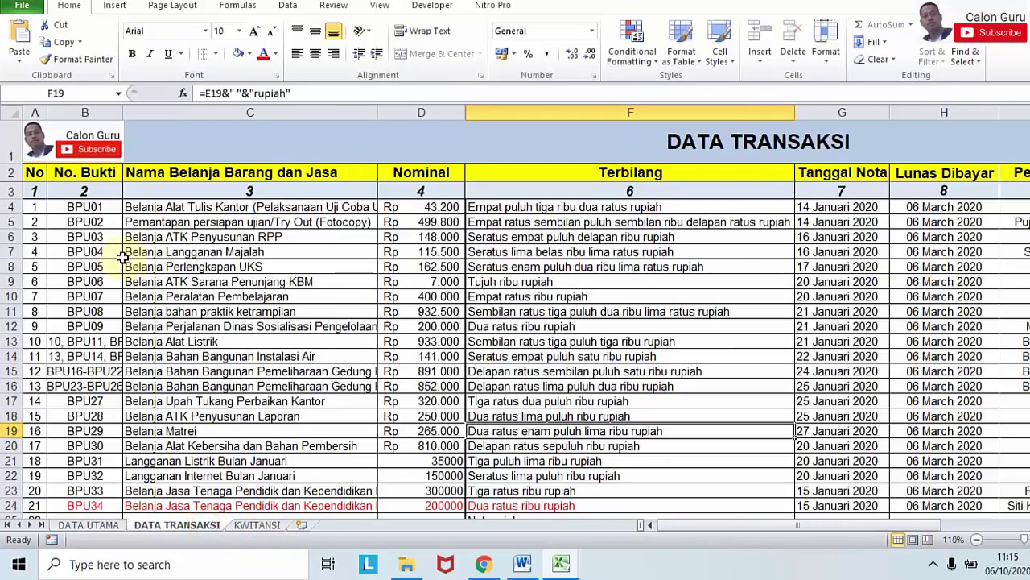
{"action": "left_click", "coordinate": [255, 525]}
{"action": "left_click", "coordinate": [808, 166]}
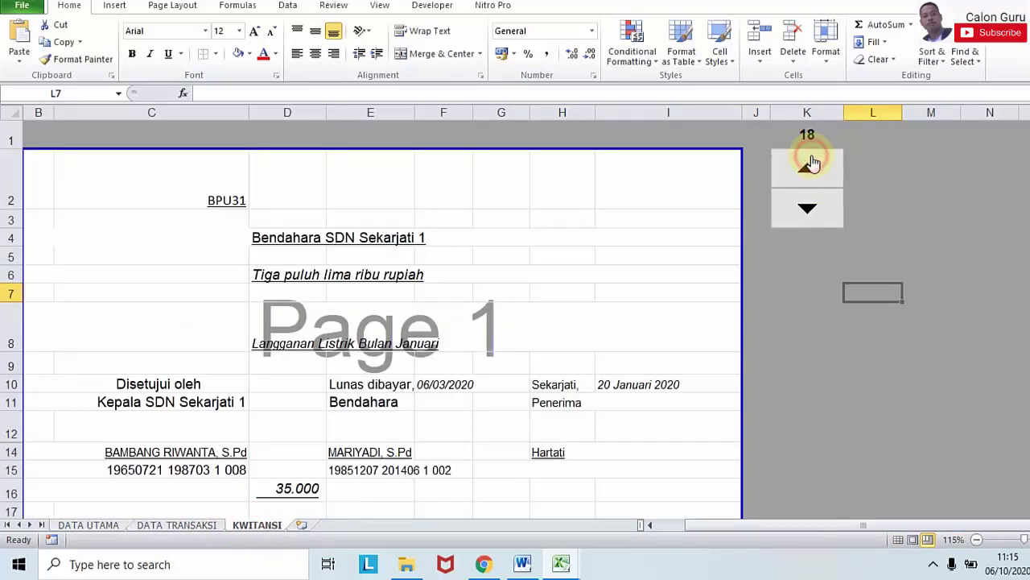
{"action": "left_click", "coordinate": [810, 196]}
{"action": "left_click_drag", "start_coordinate": [809, 201], "coordinate": [811, 201]}
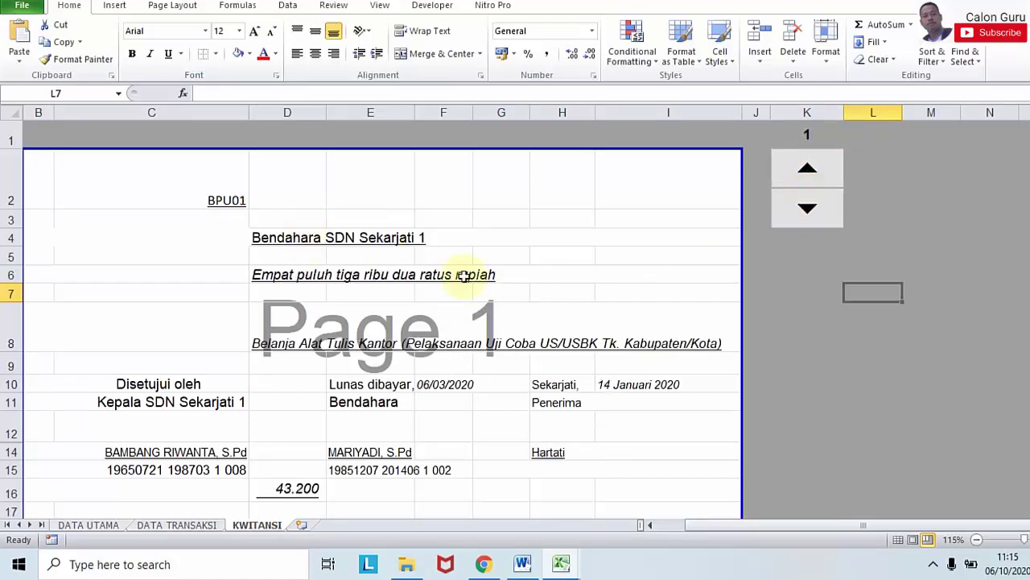